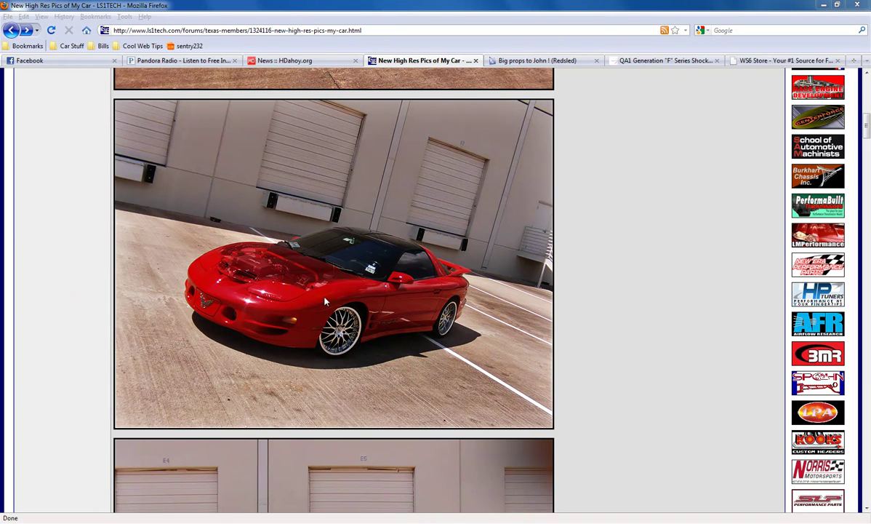
# - Bring the browser window into focus and scroll through its page
pyautogui.click(179, 240)
pyautogui.click(589, 317)
pyautogui.scroll(-5, 590, 322)
pyautogui.scroll(-10, 591, 322)
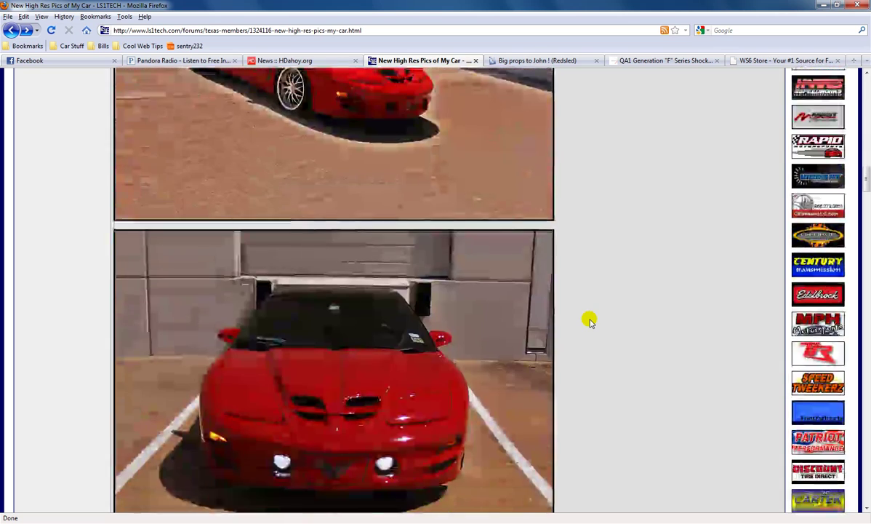
pyautogui.scroll(10, 590, 322)
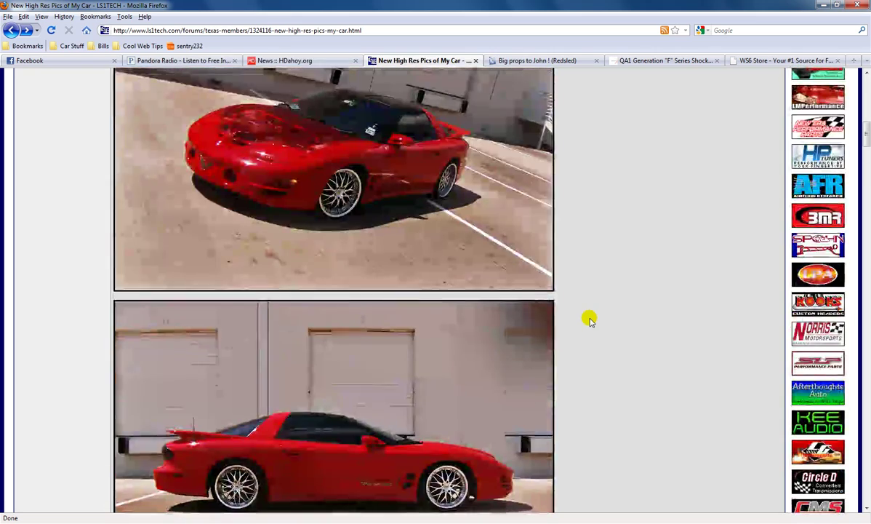
pyautogui.scroll(3, 589, 320)
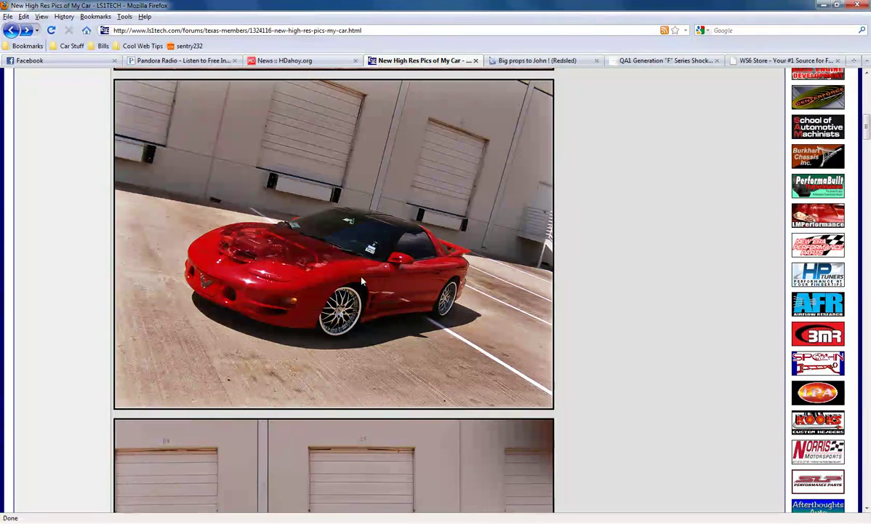
pyautogui.scroll(4, 309, 269)
pyautogui.scroll(-3, 341, 289)
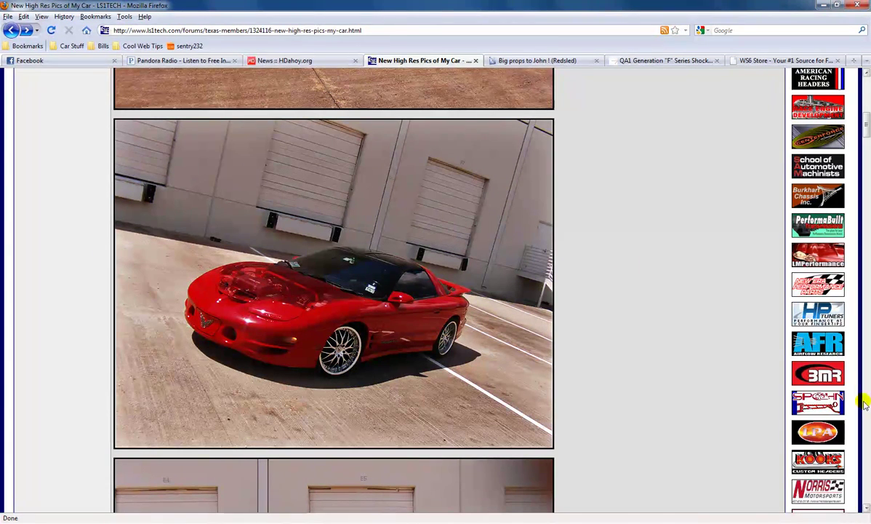
# - Launch Adobe Photoshop CS5 from the Start menu
pyautogui.press('super')
pyautogui.click(61, 219)
pyautogui.click(10, 518)
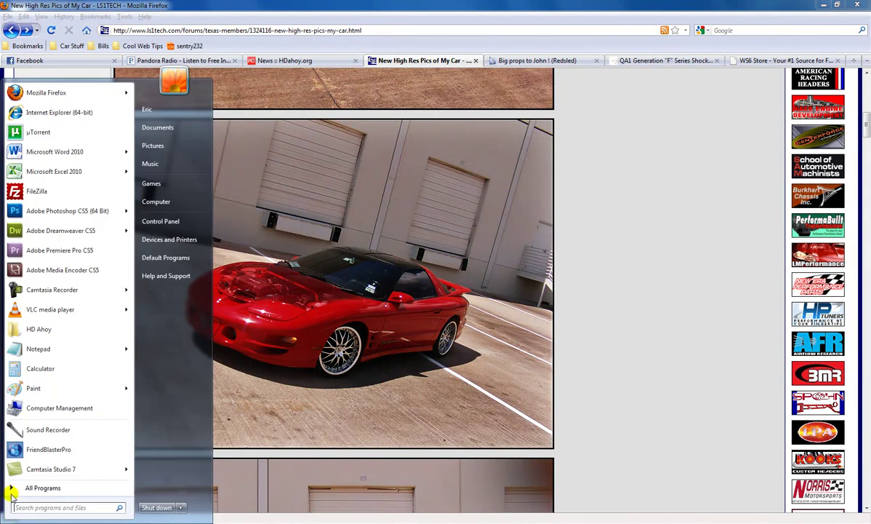
pyautogui.click(46, 214)
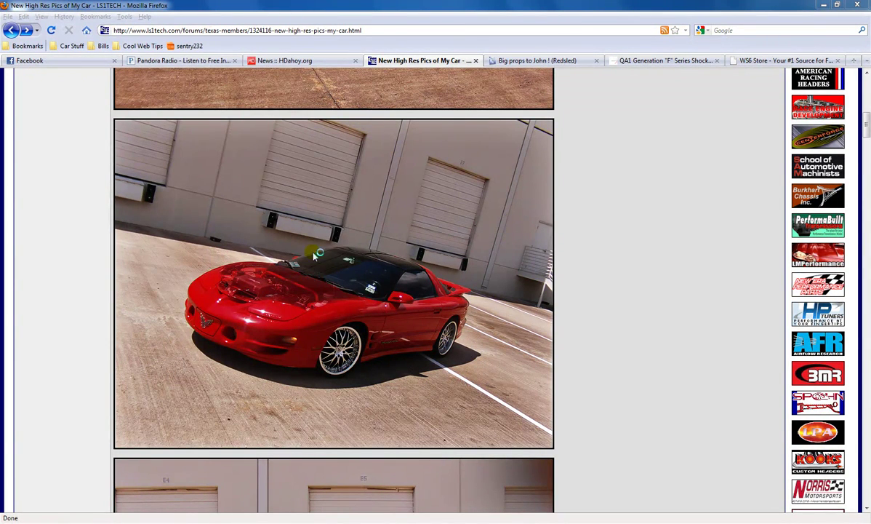
# - End the stray Dreamweaver process in Task Manager
pyautogui.hotkey('ctrl', 'shift', 'Escape')
pyautogui.click(72, 122)
pyautogui.click(362, 410)
pyautogui.click(451, 283)
pyautogui.click(381, 13)
# - Browse the 100SANYO folder in Photoshop's Open dialog, previewing SANY0172 and SANY0151
pyautogui.click(31, 9)
pyautogui.click(42, 31)
pyautogui.moveTo(615, 98); pyautogui.dragTo(617, 230)
pyautogui.click(372, 206)
pyautogui.scroll(3, 617, 230)
pyautogui.click(380, 234)
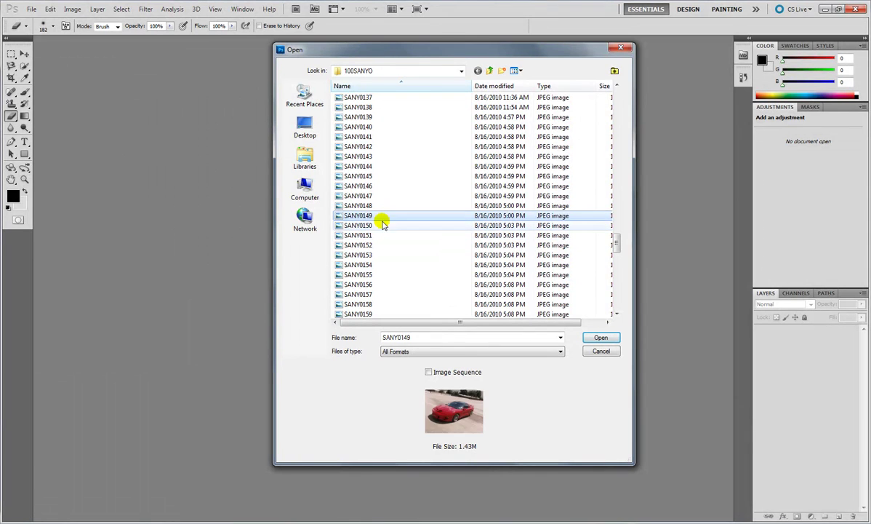
# - Select SANY0150 plus SANY0152 in the Open dialog and open both
pyautogui.press('Down')
pyautogui.press('Up')
pyautogui.press('Up')
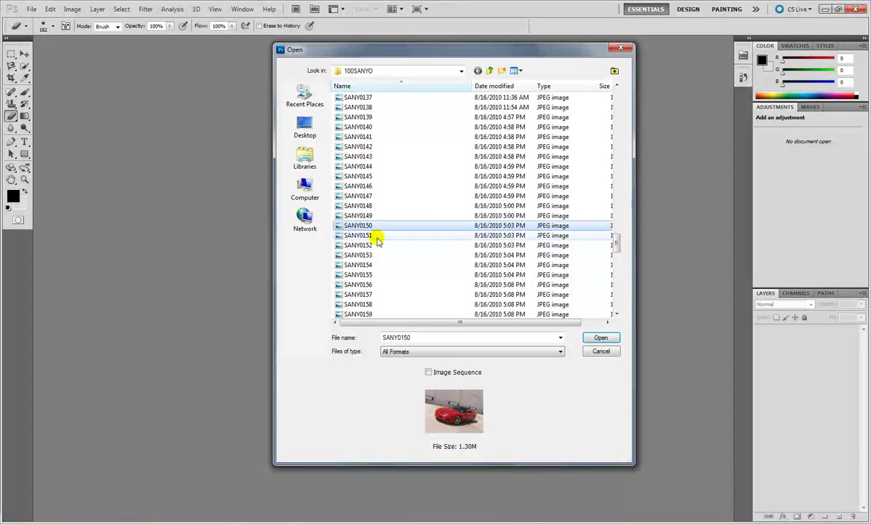
pyautogui.keyDown('ctrl'); pyautogui.click(375, 249); pyautogui.keyUp('ctrl')
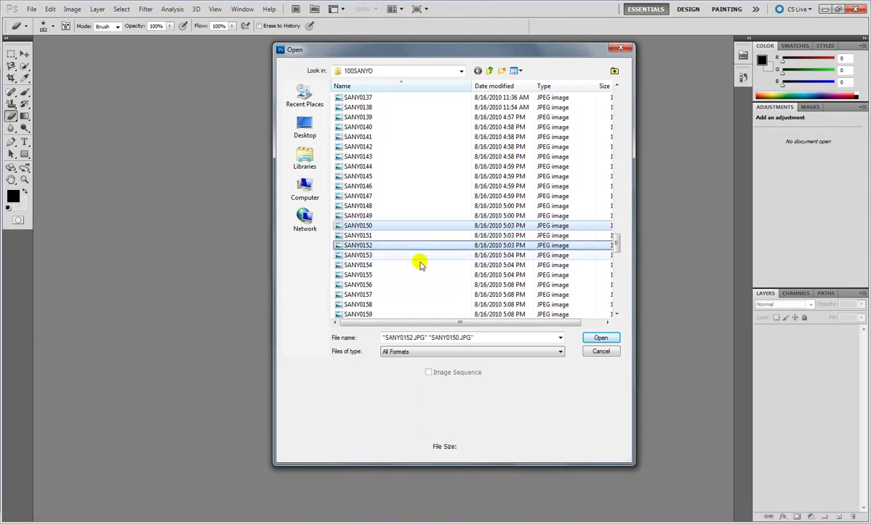
pyautogui.click(600, 338)
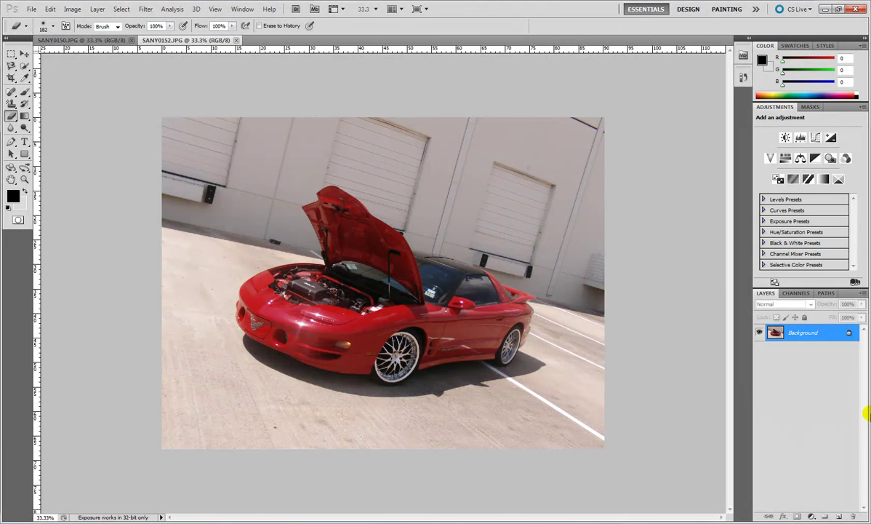
# - Resize SANY0150 to a width of 24 in Image Size, then return to SANY0152
pyautogui.click(24, 54)
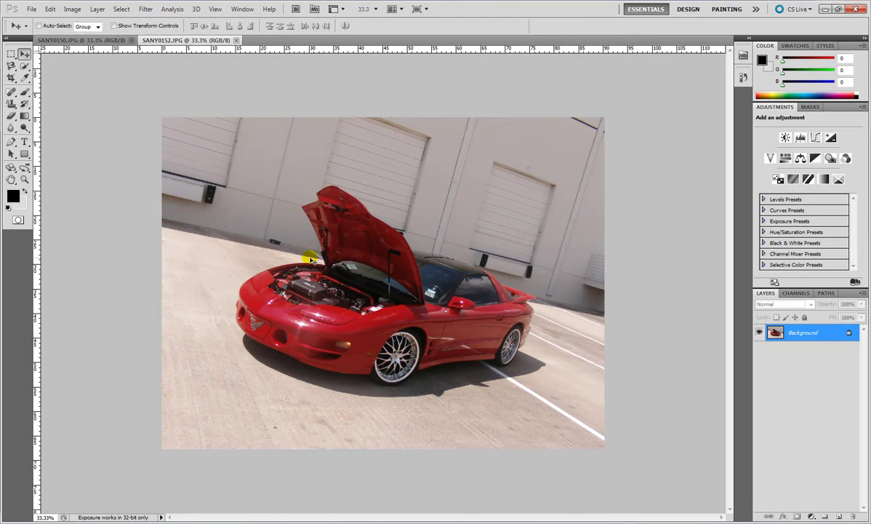
pyautogui.click(69, 40)
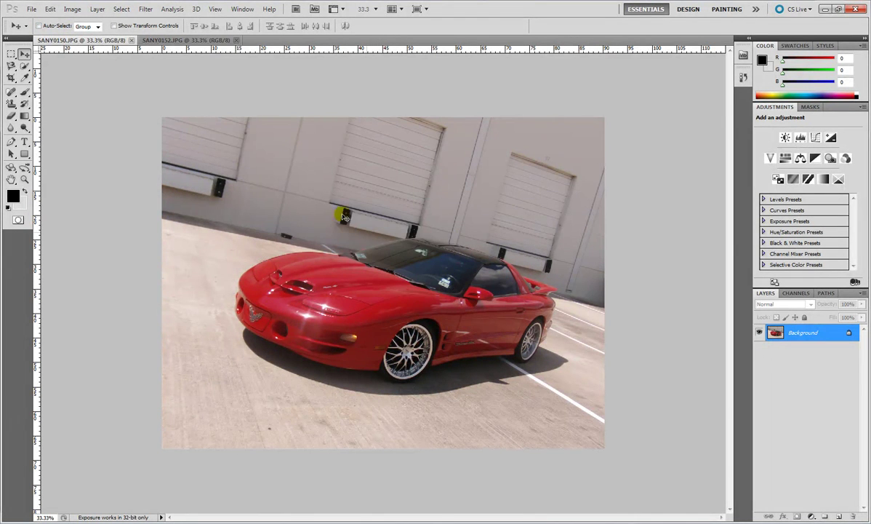
pyautogui.hotkey('ctrl', 'alt', 'i')
pyautogui.write('24')
pyautogui.press('Return')
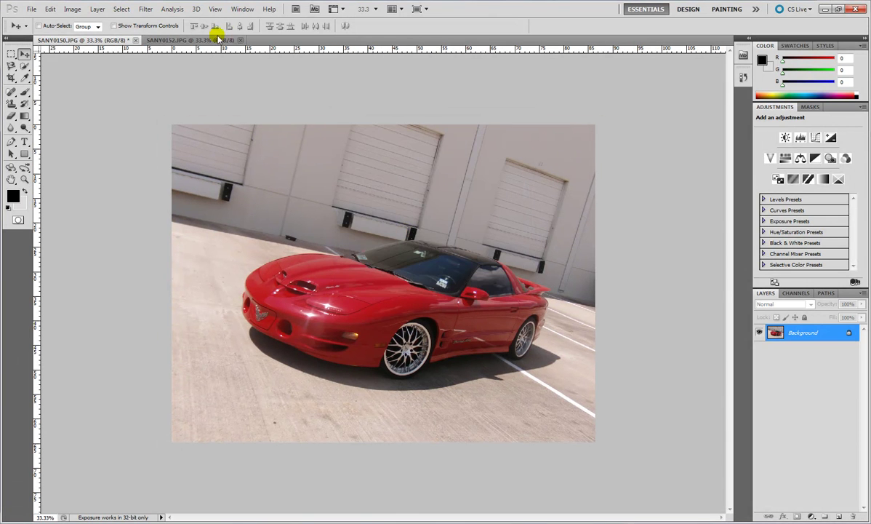
pyautogui.click(212, 39)
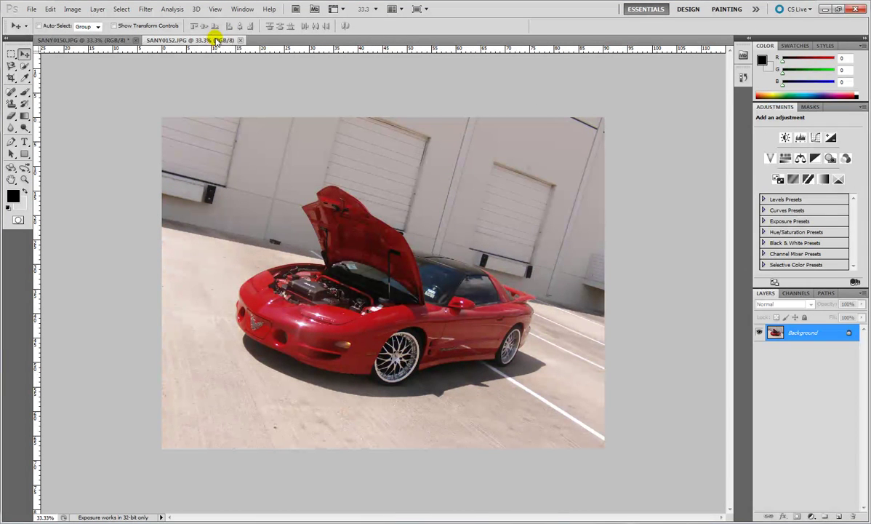
# - Trace and close a Magnetic Lasso selection around SANY0152's engine bay
pyautogui.click(12, 67)
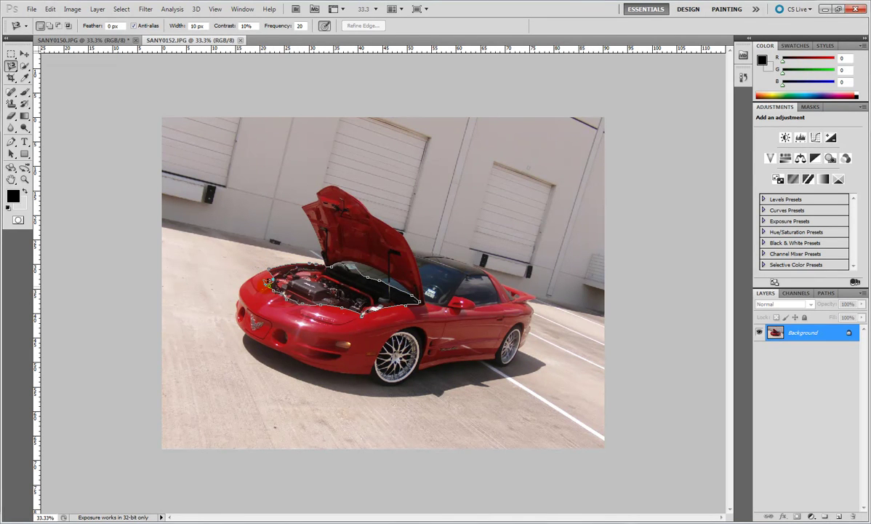
pyautogui.doubleClick(267, 282)
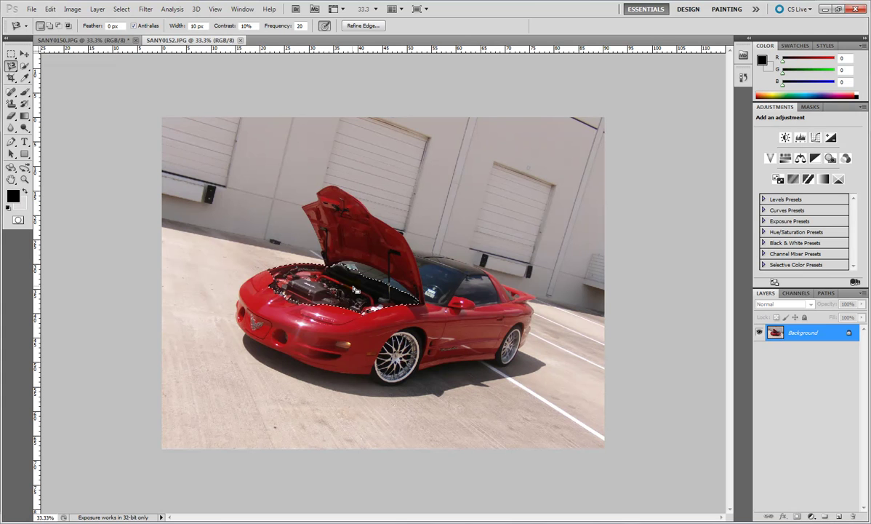
# - In Refine Edge, set Smooth to 2 and Feather to 0.5 px, then apply
pyautogui.click(366, 26)
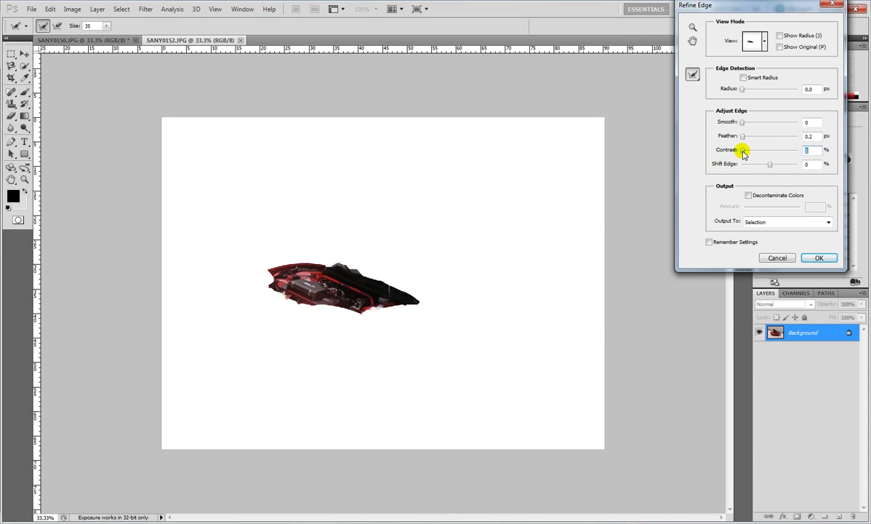
pyautogui.click(743, 123)
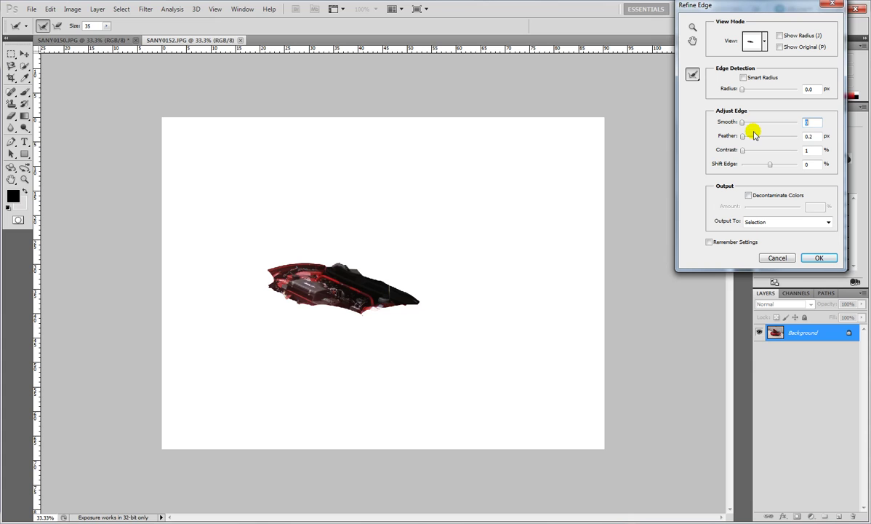
pyautogui.click(811, 122)
pyautogui.write('2')
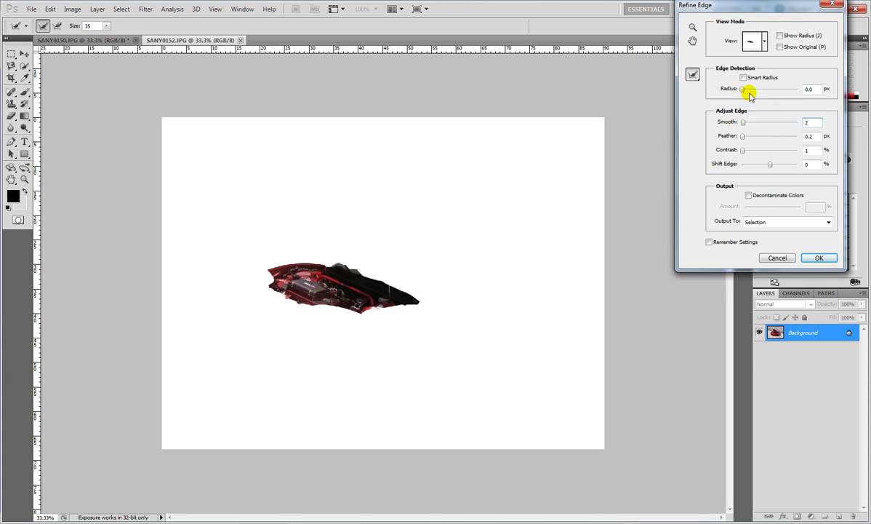
pyautogui.click(812, 136)
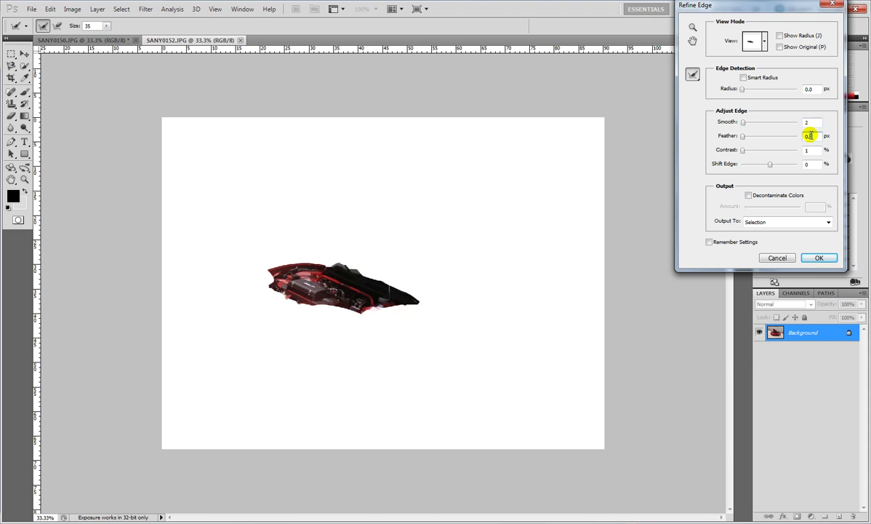
pyautogui.write('0.5')
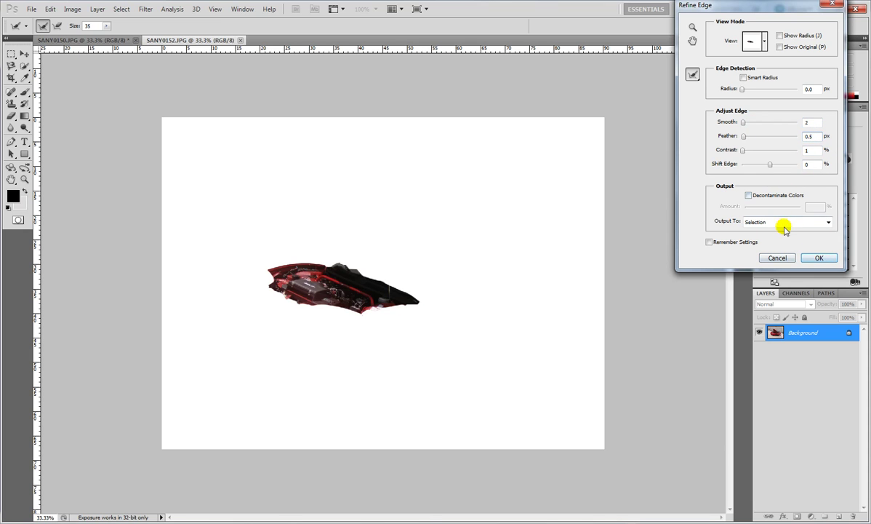
pyautogui.click(819, 258)
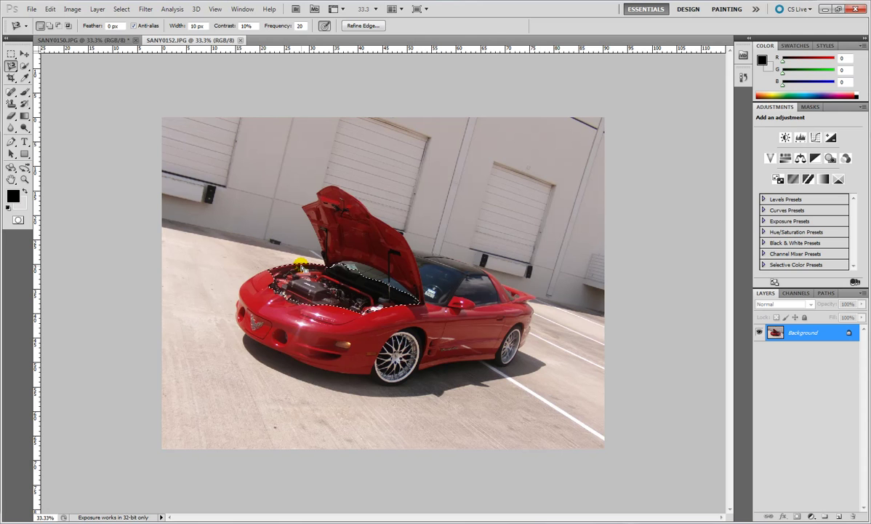
# - Drag the selected engine bay into SANY0150 as Layer 1, placing it over the hood
pyautogui.click(24, 54)
pyautogui.click(73, 40)
pyautogui.moveTo(331, 210); pyautogui.dragTo(392, 280)
pyautogui.moveTo(478, 325); pyautogui.dragTo(420, 318)
# - Nudge Layer 1 with the arrow keys until the engine bay aligns with the hood
pyautogui.press('Up')
pyautogui.press('Up')
pyautogui.press('Up')
pyautogui.press('Up')
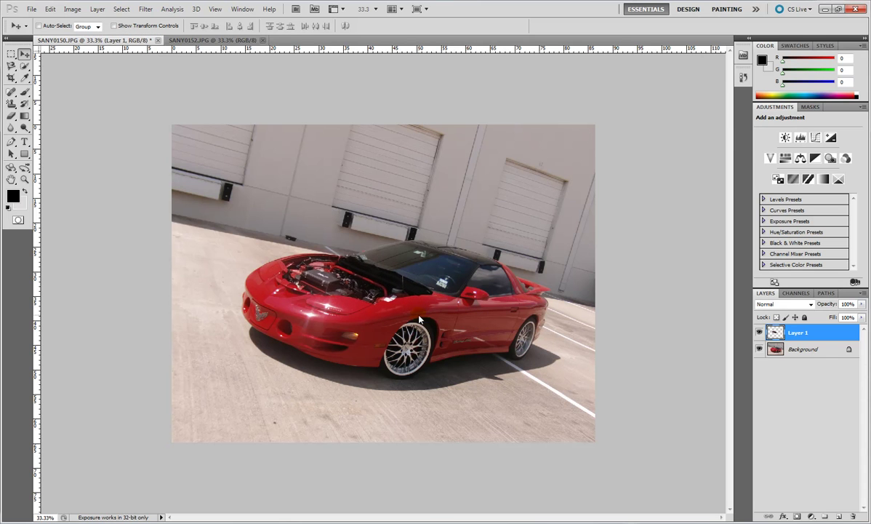
pyautogui.press('Up')
pyautogui.press('Up')
pyautogui.press('Up')
pyautogui.press('Up')
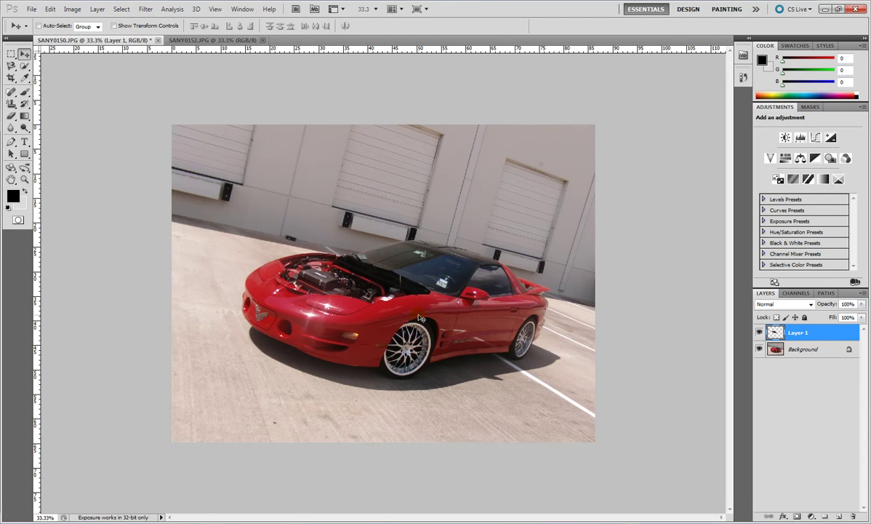
pyautogui.press('Left')
pyautogui.press('Left')
pyautogui.press('Left')
pyautogui.press('Left')
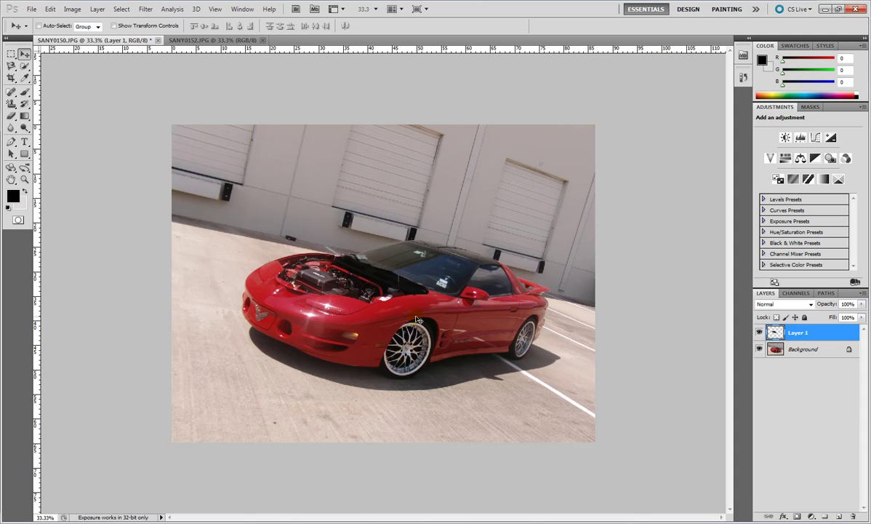
pyautogui.press('Down')
pyautogui.press('Down')
pyautogui.press('Down')
pyautogui.press('Down')
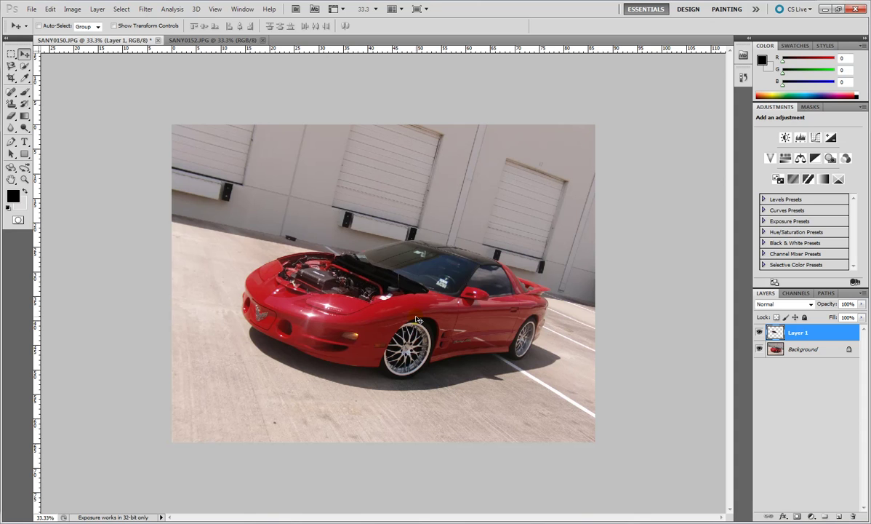
pyautogui.press('Right')
pyautogui.press('Right')
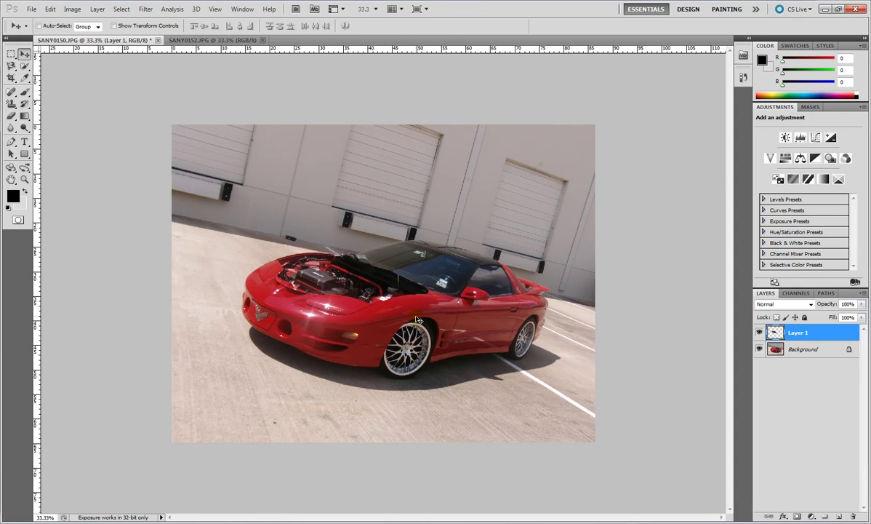
pyautogui.press('Right')
pyautogui.press('Right')
# - Set Layer 1's opacity to 60% and clear the layer selection
pyautogui.click(862, 304)
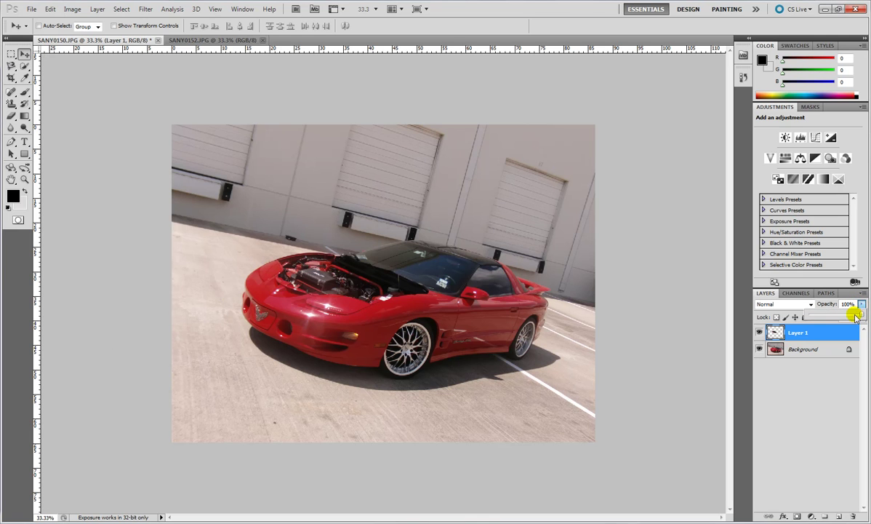
pyautogui.moveTo(856, 316); pyautogui.dragTo(846, 317)
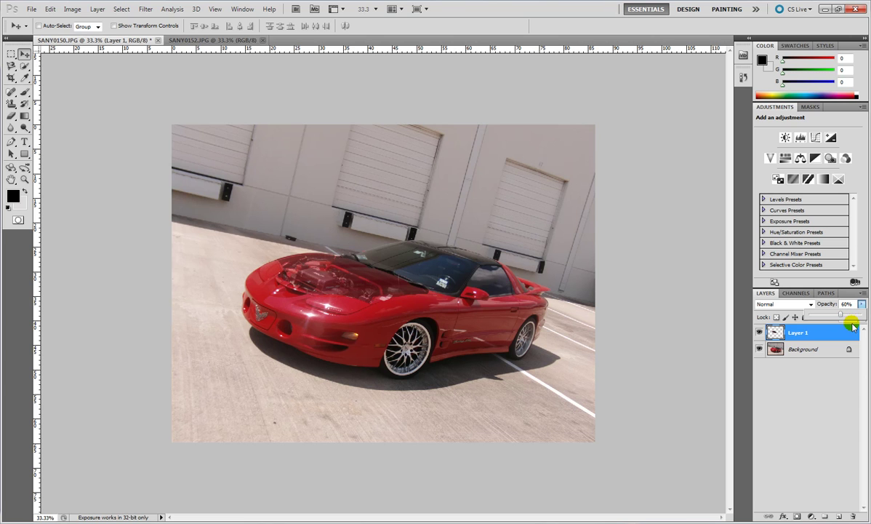
pyautogui.click(818, 404)
pyautogui.click(818, 404)
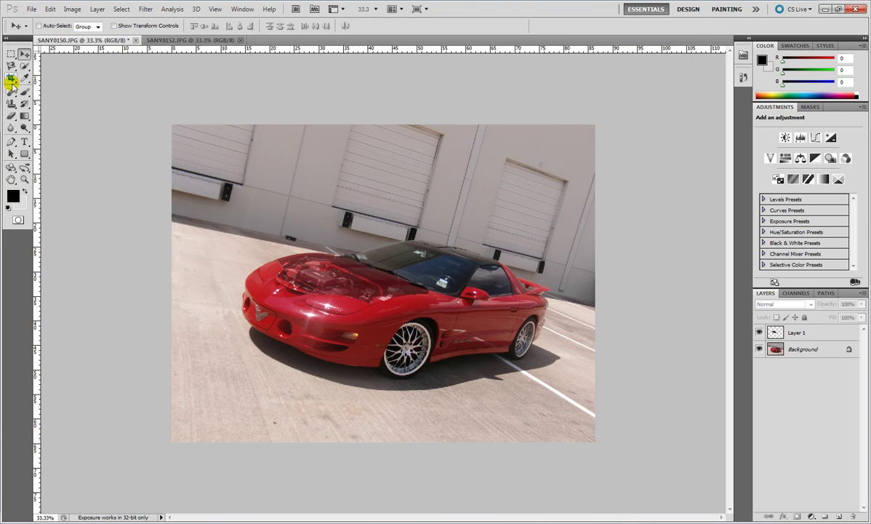
# - Erase Layer 1's hard edges around the hood and fender with the Eraser
pyautogui.click(11, 115)
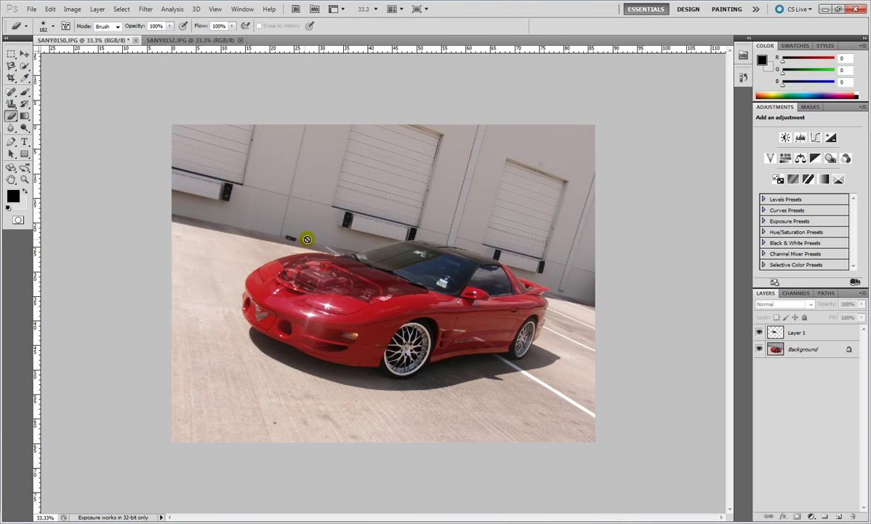
pyautogui.click(797, 332)
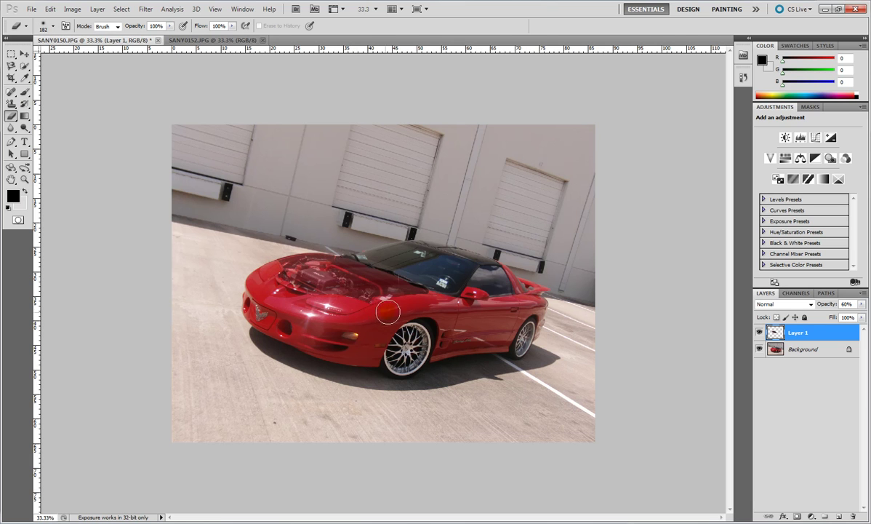
pyautogui.moveTo(387, 311)
pyautogui.mouseDown()
pyautogui.moveTo(445, 301)
pyautogui.moveTo(403, 305)
pyautogui.moveTo(418, 313)
pyautogui.moveTo(420, 298)
pyautogui.moveTo(447, 291)
pyautogui.moveTo(342, 233)
pyautogui.moveTo(386, 247)
pyautogui.moveTo(427, 277)
pyautogui.moveTo(385, 251)
pyautogui.moveTo(312, 231)
pyautogui.moveTo(277, 236)
pyautogui.moveTo(299, 243)
pyautogui.moveTo(283, 230)
pyautogui.moveTo(221, 236)
pyautogui.moveTo(344, 308)
pyautogui.moveTo(356, 307)
pyautogui.moveTo(319, 307)
pyautogui.moveTo(361, 309)
pyautogui.moveTo(276, 290)
pyautogui.moveTo(302, 305)
pyautogui.moveTo(239, 281)
pyautogui.moveTo(231, 253)
pyautogui.moveTo(247, 247)
pyautogui.moveTo(269, 265)
pyautogui.moveTo(253, 253)
pyautogui.moveTo(223, 373)
pyautogui.moveTo(134, 275)
pyautogui.mouseUp()
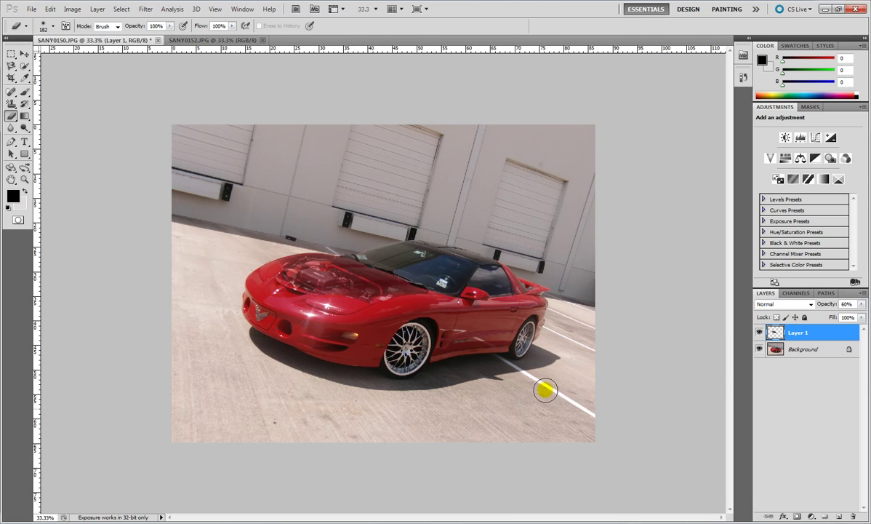
# - Toggle repeatedly between the Background and Layer 1, ending with Layer 1 selected
pyautogui.click(807, 349)
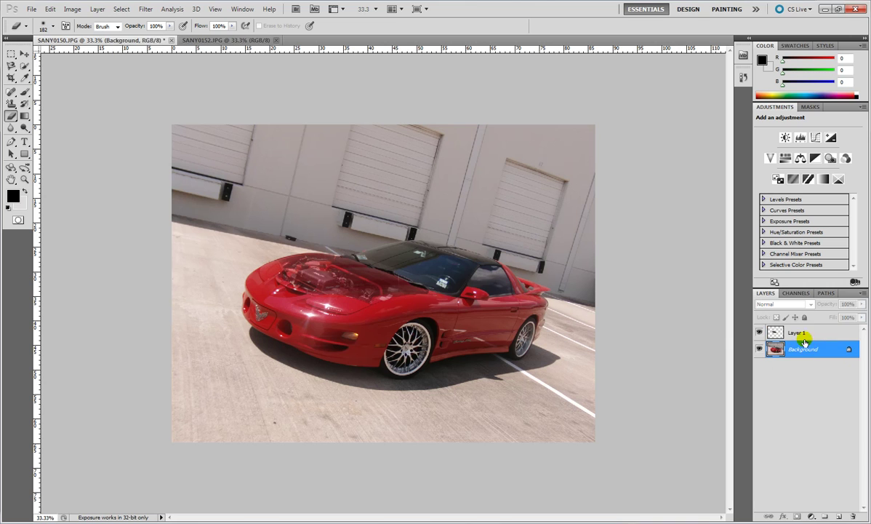
pyautogui.click(804, 332)
pyautogui.click(808, 355)
pyautogui.click(813, 332)
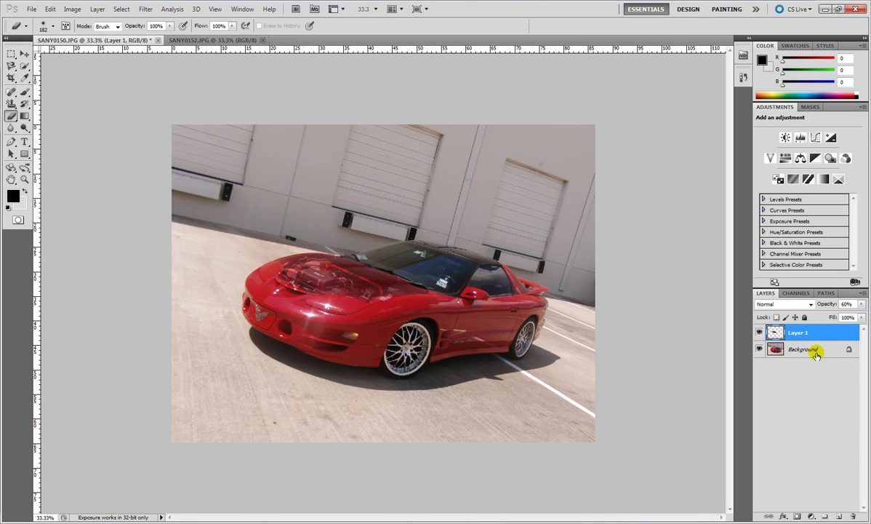
pyautogui.click(817, 354)
pyautogui.click(822, 332)
pyautogui.click(815, 354)
pyautogui.click(819, 334)
pyautogui.click(814, 354)
pyautogui.click(822, 332)
pyautogui.click(815, 354)
pyautogui.click(817, 333)
pyautogui.click(800, 354)
pyautogui.click(798, 335)
pyautogui.click(804, 344)
pyautogui.click(800, 333)
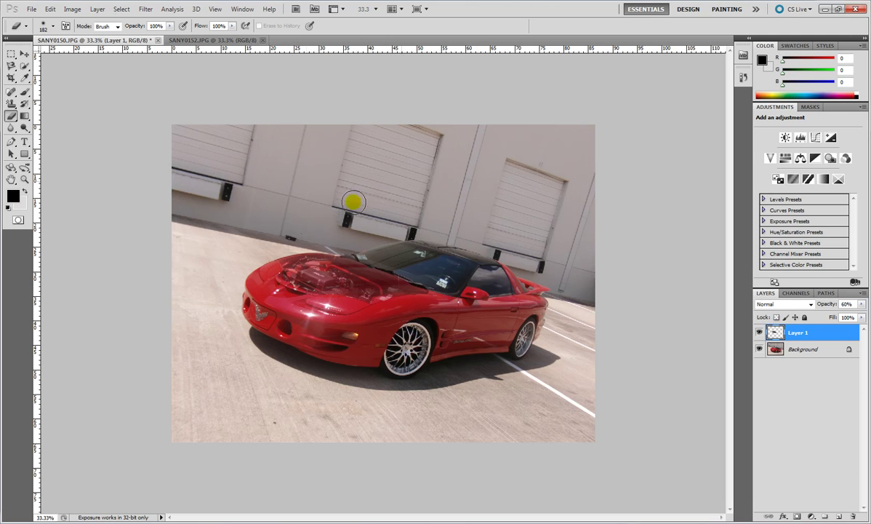
# - With the Move tool, select the Background layer and bring up Image adjustments
pyautogui.click(24, 54)
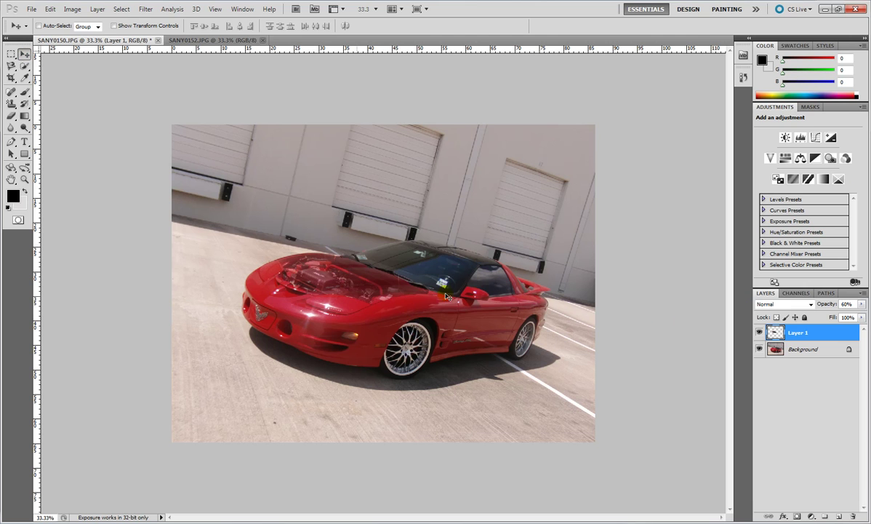
pyautogui.click(801, 352)
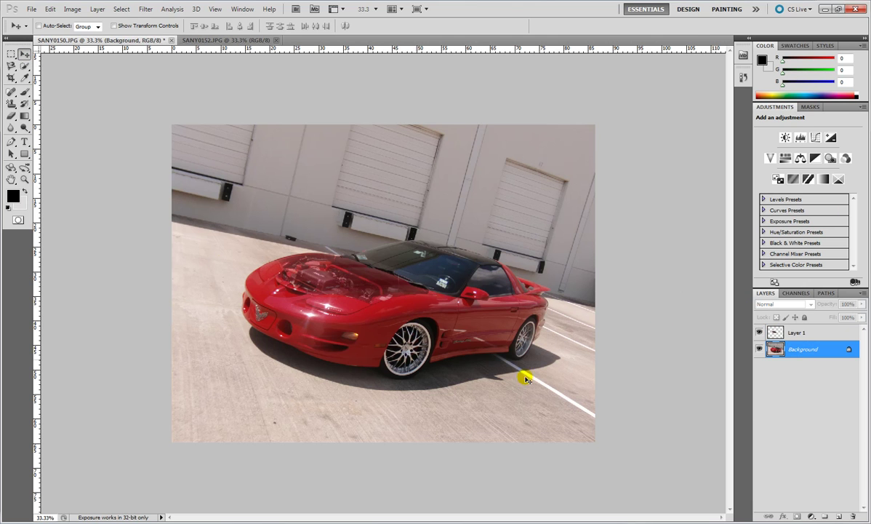
pyautogui.click(73, 9)
# - Apply Shadows/Highlights with Shadows 0% and Highlights 40%
pyautogui.moveTo(90, 37)
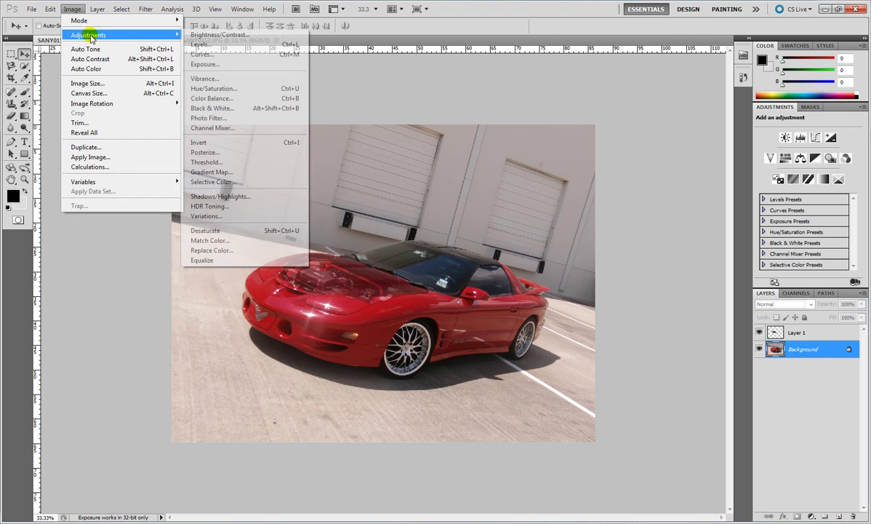
pyautogui.click(221, 198)
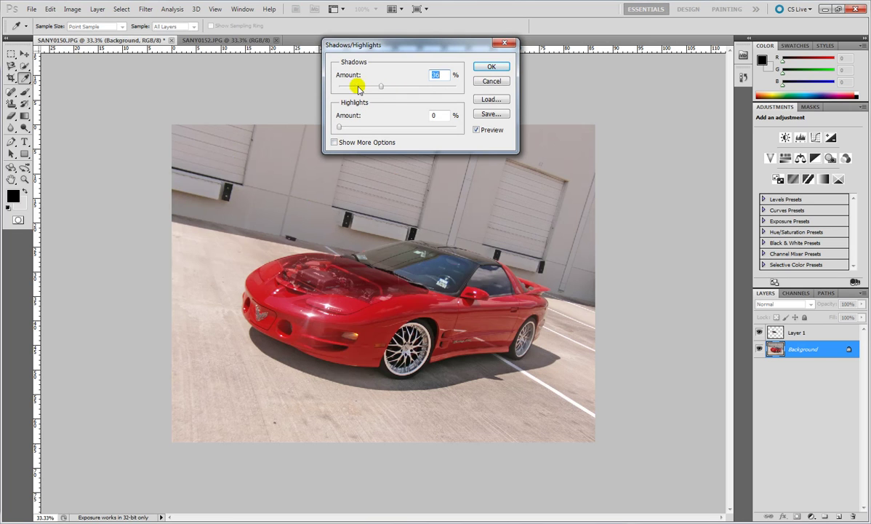
pyautogui.moveTo(379, 86); pyautogui.dragTo(386, 89)
pyautogui.write('0')
pyautogui.click(439, 114)
pyautogui.write('80')
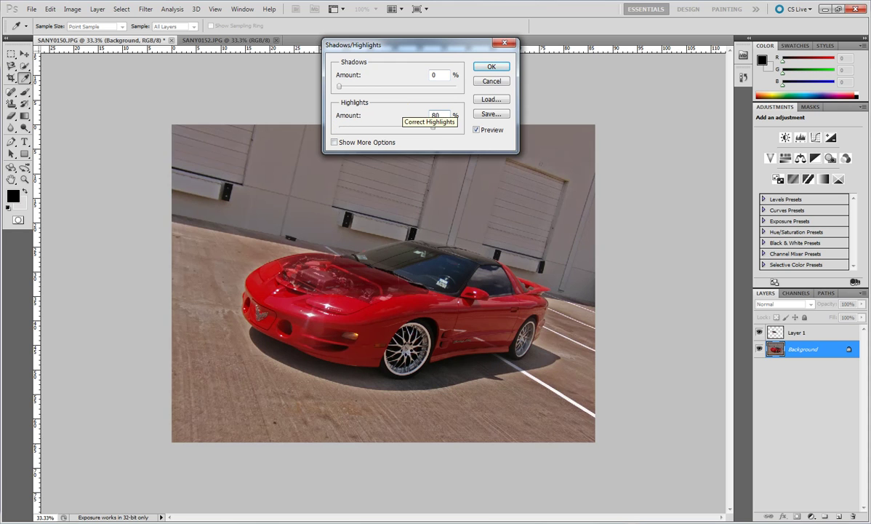
pyautogui.press('BackSpace')
pyautogui.press('BackSpace')
pyautogui.write('60')
pyautogui.press('BackSpace')
pyautogui.press('BackSpace')
pyautogui.write('40')
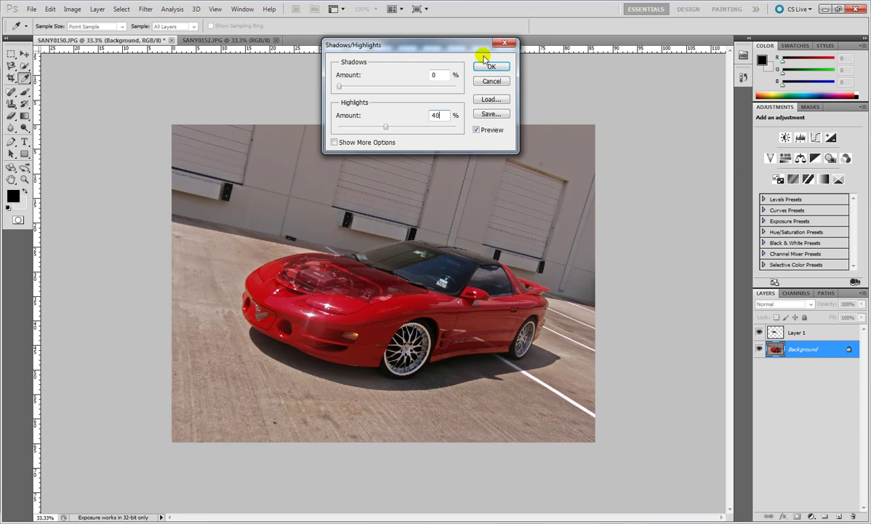
pyautogui.click(489, 67)
# - Open Brightness/Contrast and start raising the contrast
pyautogui.click(73, 9)
pyautogui.moveTo(116, 34)
pyautogui.click(216, 36)
pyautogui.moveTo(373, 66); pyautogui.dragTo(412, 56)
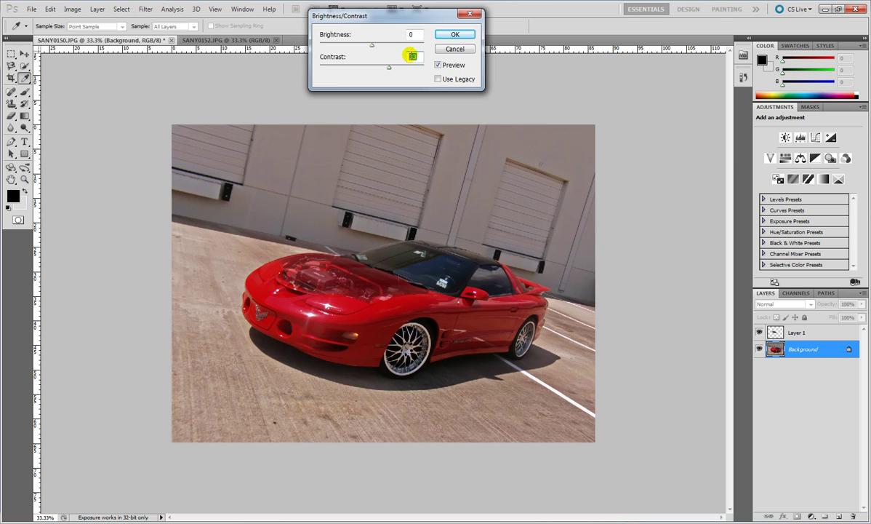
# - Try Contrast 70 and Brightness 5 in Brightness/Contrast, then cancel without applying
pyautogui.write('60')
pyautogui.press('BackSpace')
pyautogui.press('BackSpace')
pyautogui.write('70')
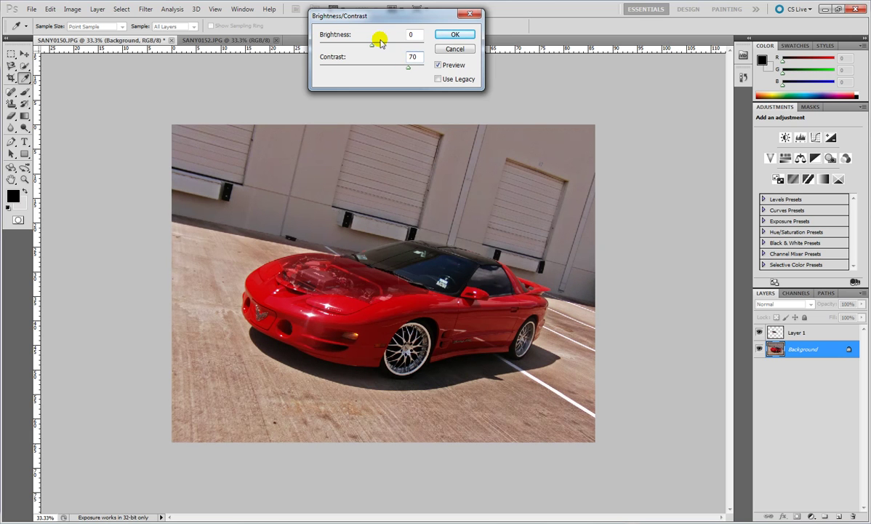
pyautogui.click(392, 34)
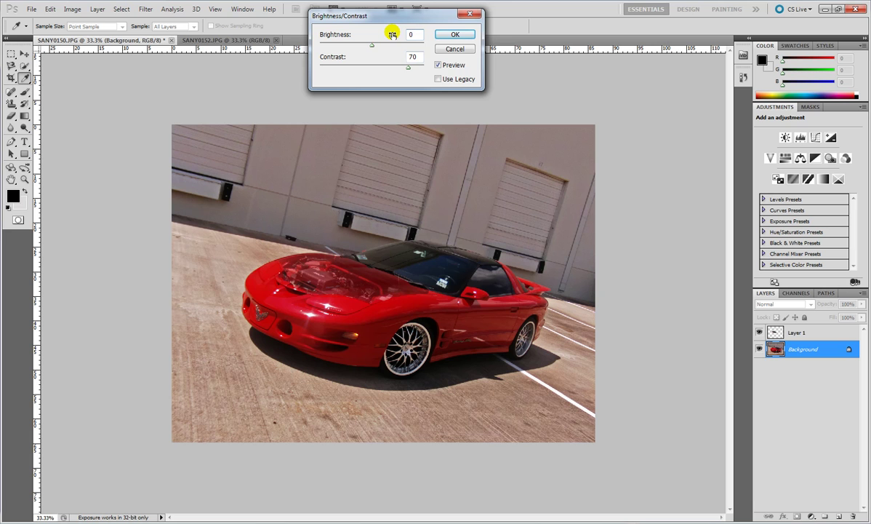
pyautogui.write('10')
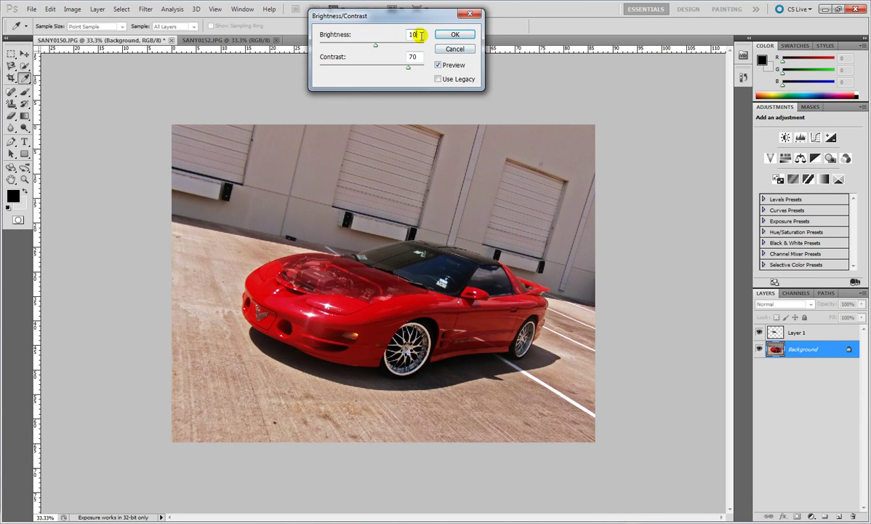
pyautogui.click(347, 34)
pyautogui.write('5')
pyautogui.click(456, 49)
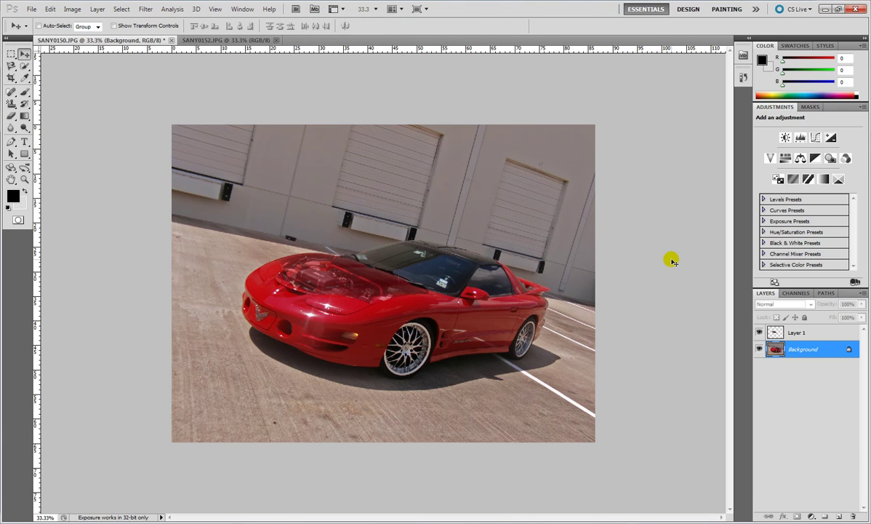